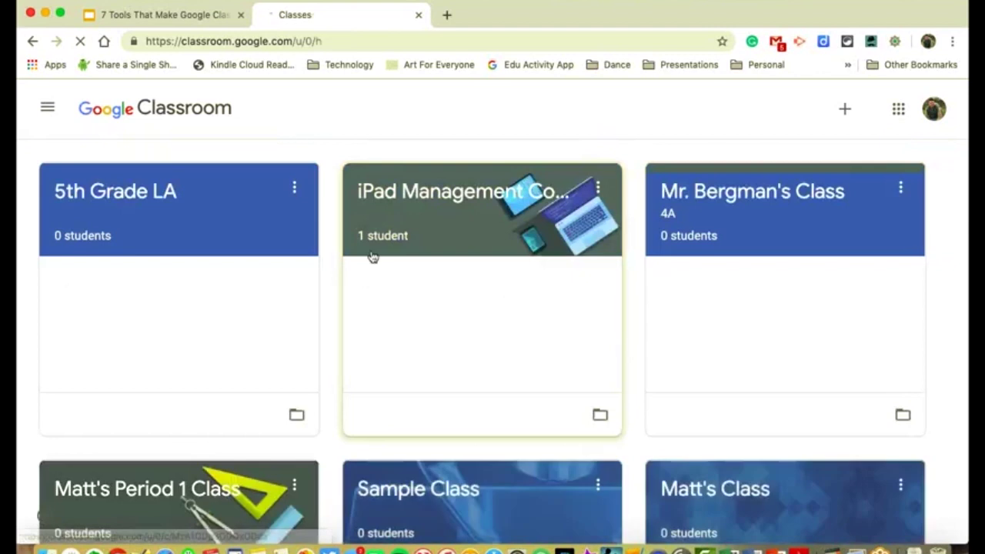
Open the section 4A class and go to its Classwork page.
{"action": "left_click", "coordinate": [642, 235]}
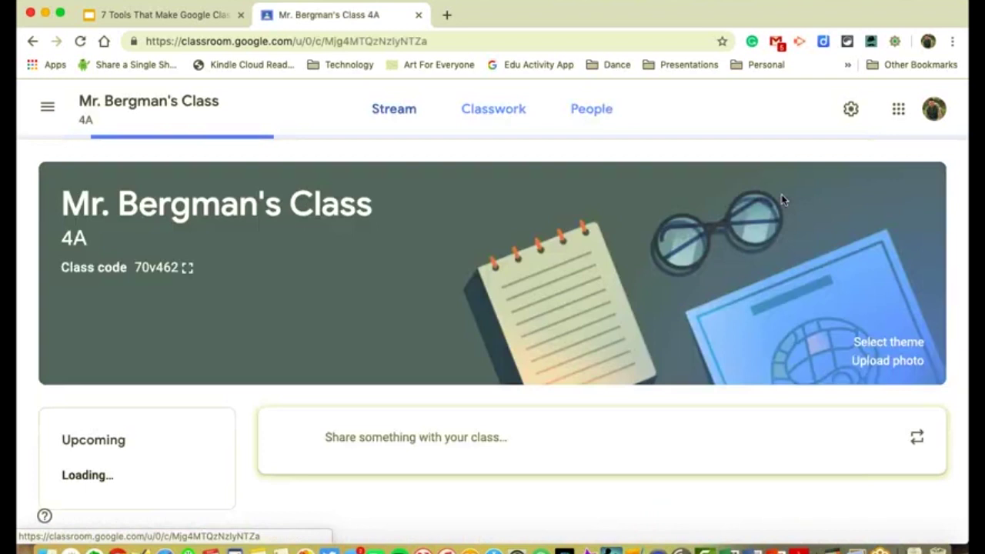
{"action": "left_click", "coordinate": [499, 110]}
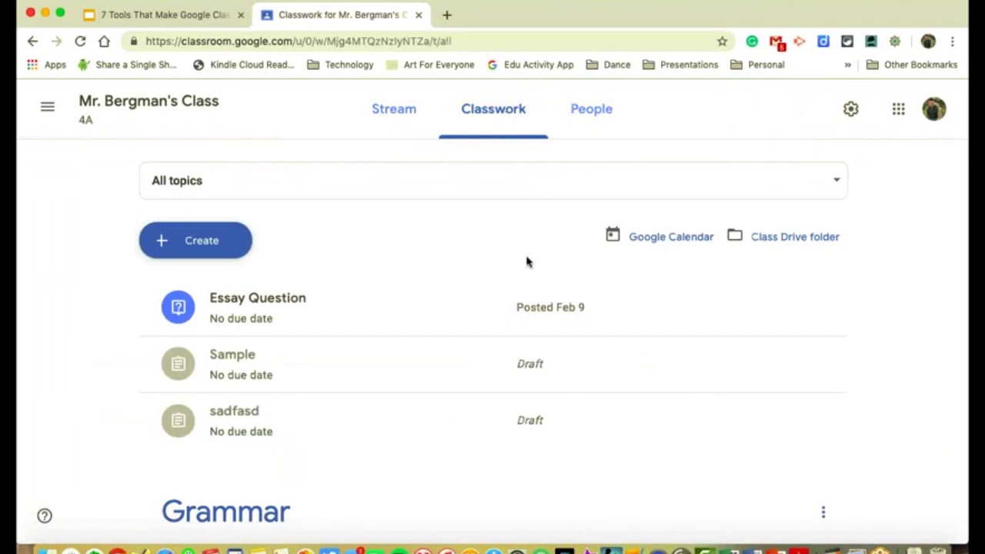
{"action": "scroll", "coordinate": [527, 261], "scroll_direction": "down", "scroll_amount": 1}
{"action": "scroll", "coordinate": [525, 262], "scroll_direction": "up", "scroll_amount": 1}
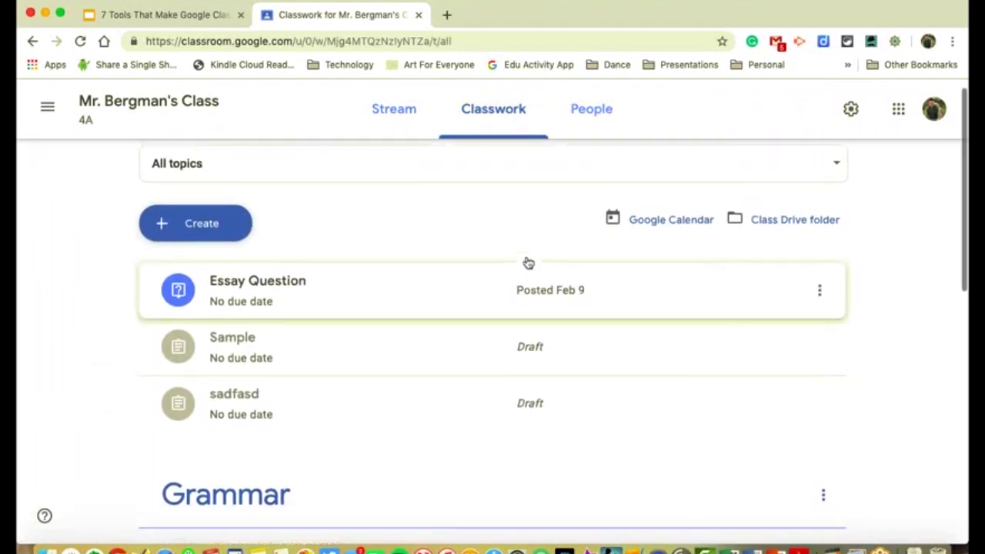
Examine the kinds of classwork that can be created and the existing posts organized under each topic.
{"action": "left_click", "coordinate": [191, 236]}
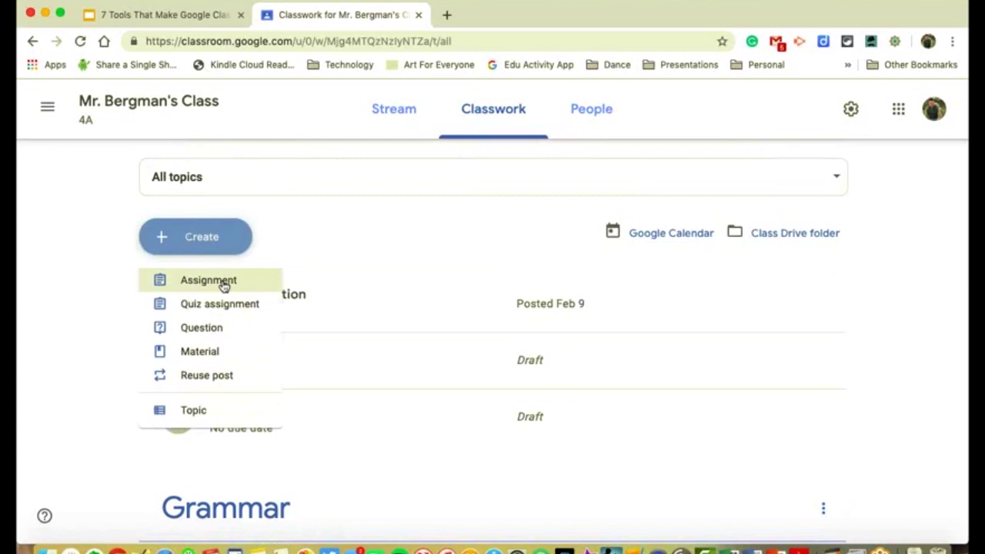
{"action": "left_click", "coordinate": [420, 290]}
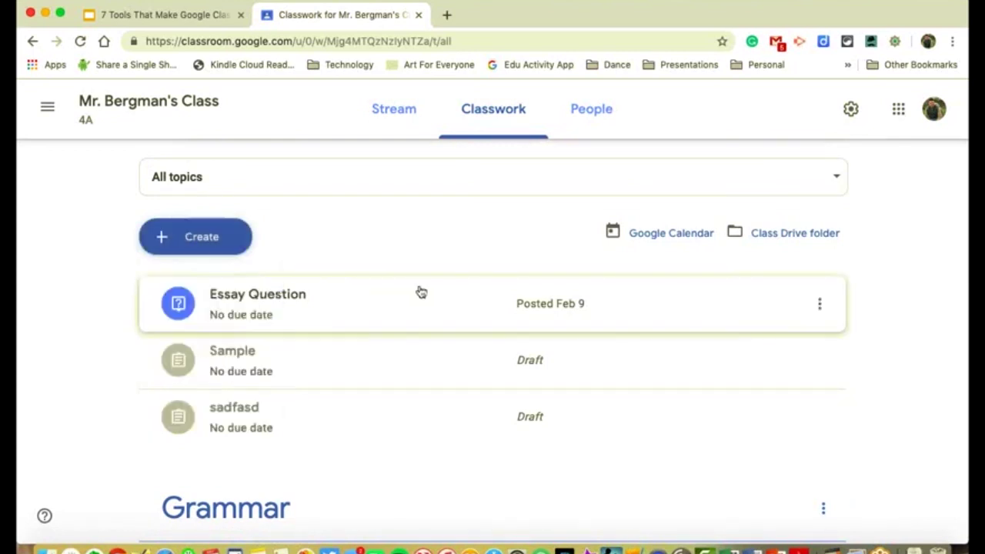
{"action": "left_click", "coordinate": [421, 292]}
{"action": "left_click", "coordinate": [459, 288]}
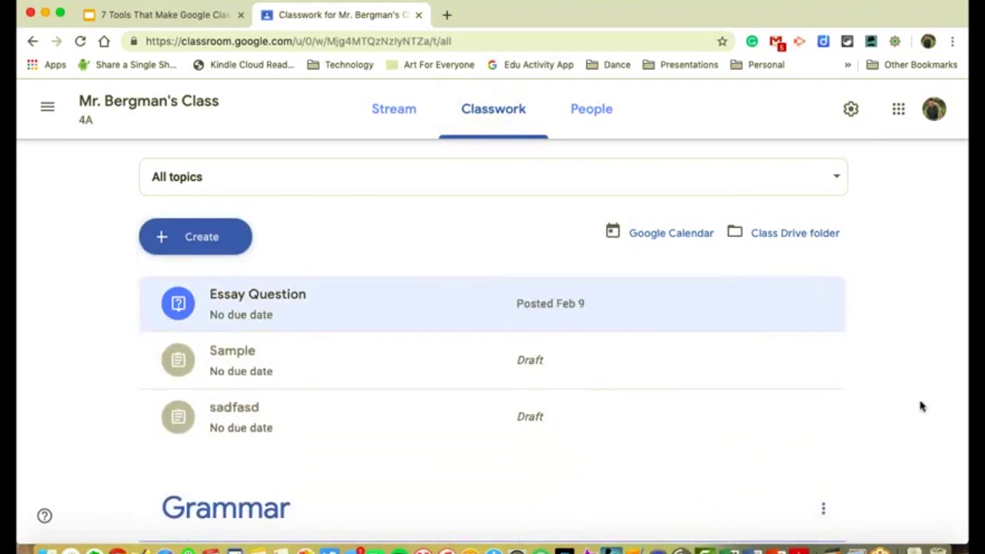
{"action": "scroll", "coordinate": [921, 406], "scroll_direction": "down", "scroll_amount": 5}
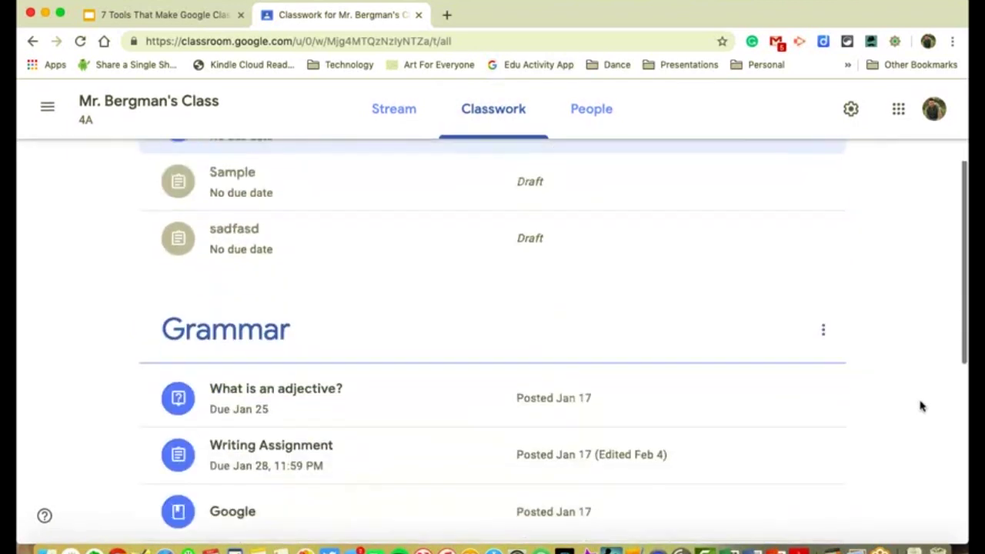
{"action": "scroll", "coordinate": [921, 407], "scroll_direction": "down", "scroll_amount": 3}
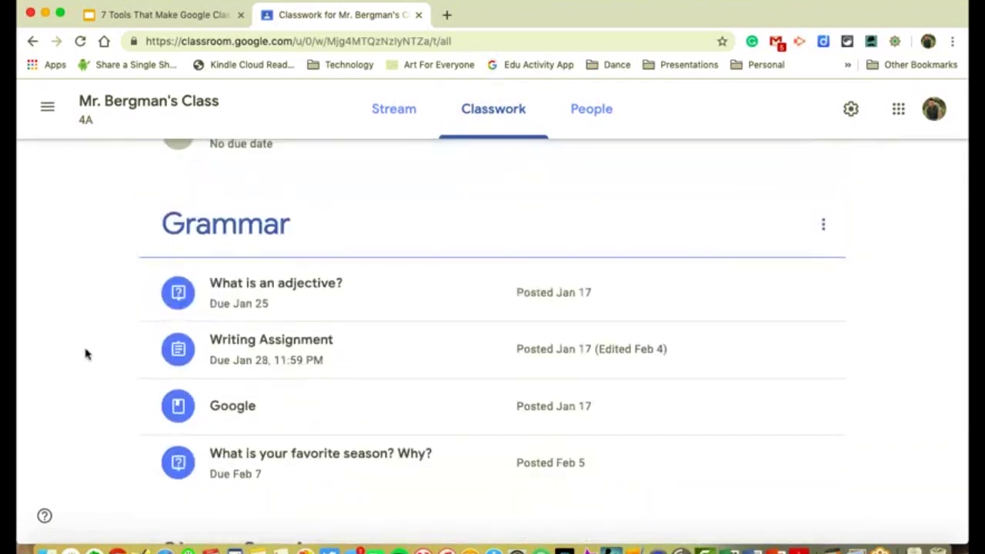
{"action": "scroll", "coordinate": [87, 354], "scroll_direction": "up", "scroll_amount": 1}
{"action": "scroll", "coordinate": [87, 354], "scroll_direction": "down", "scroll_amount": 8}
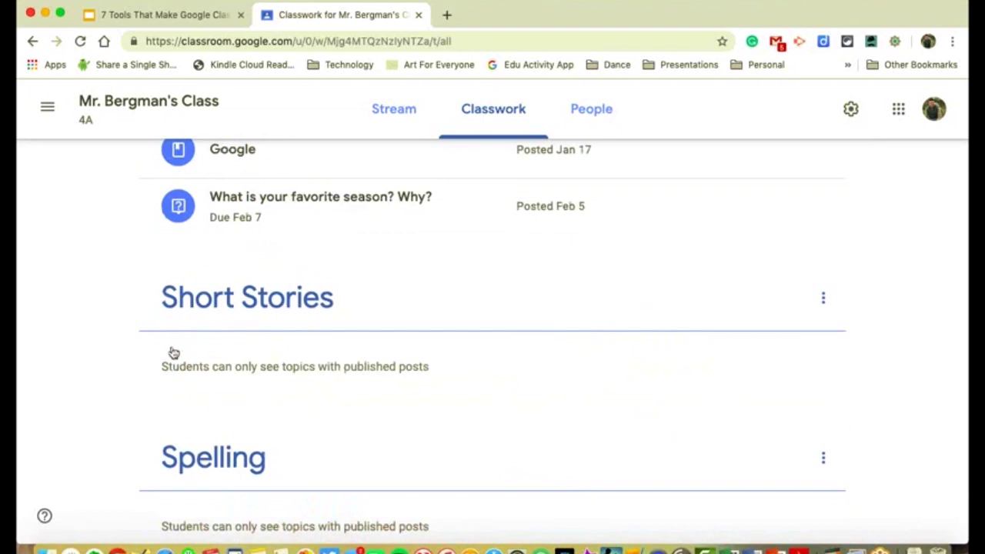
{"action": "scroll", "coordinate": [87, 335], "scroll_direction": "up", "scroll_amount": 4}
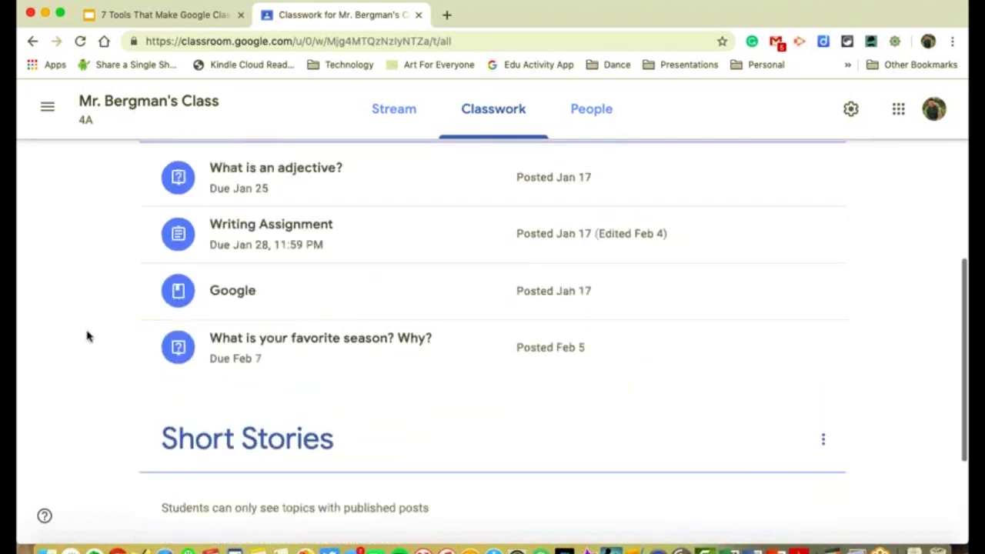
{"action": "scroll", "coordinate": [87, 336], "scroll_direction": "up", "scroll_amount": 4}
{"action": "scroll", "coordinate": [87, 336], "scroll_direction": "up", "scroll_amount": 5}
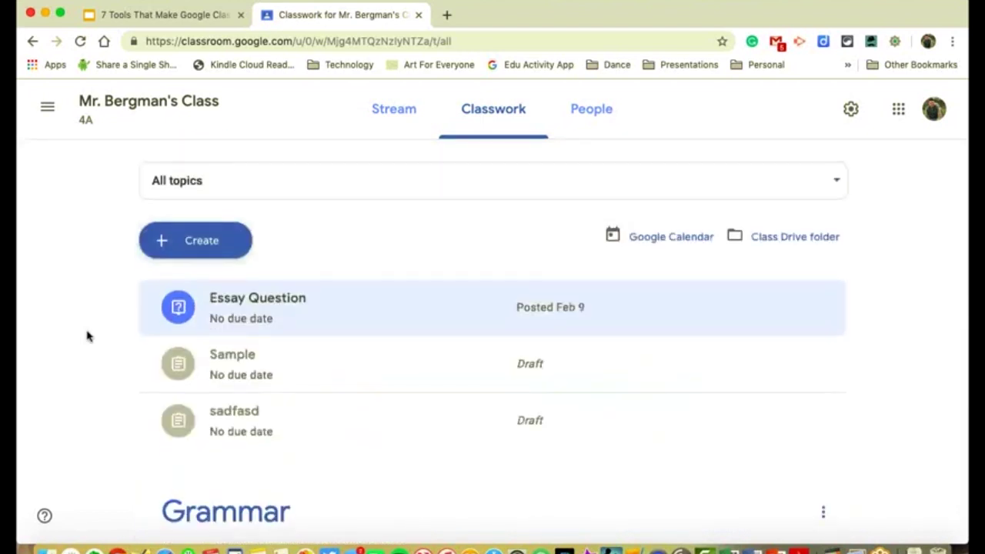
Add a classwork topic named Vocabulary.
{"action": "left_click", "coordinate": [209, 250]}
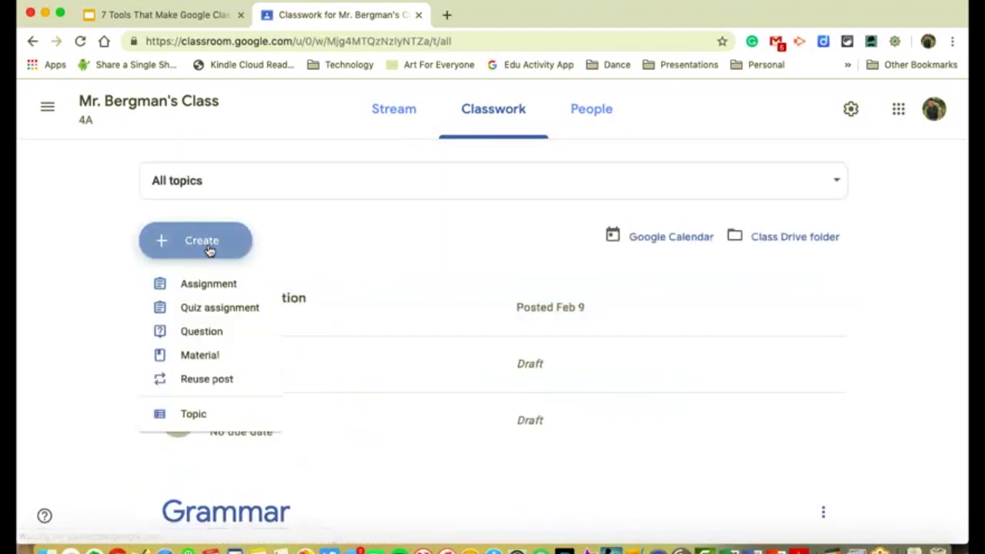
{"action": "left_click", "coordinate": [219, 412]}
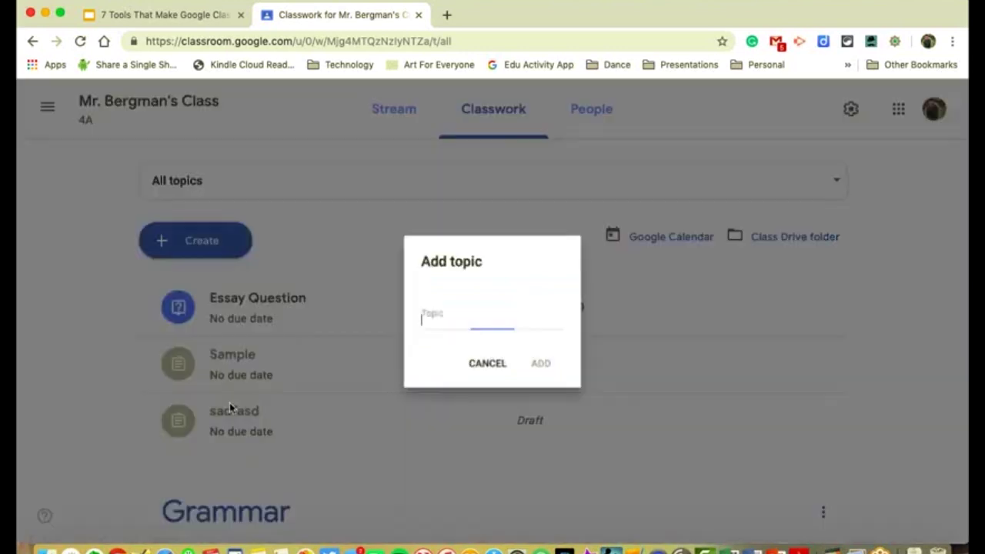
{"action": "type", "text": "Voca"}
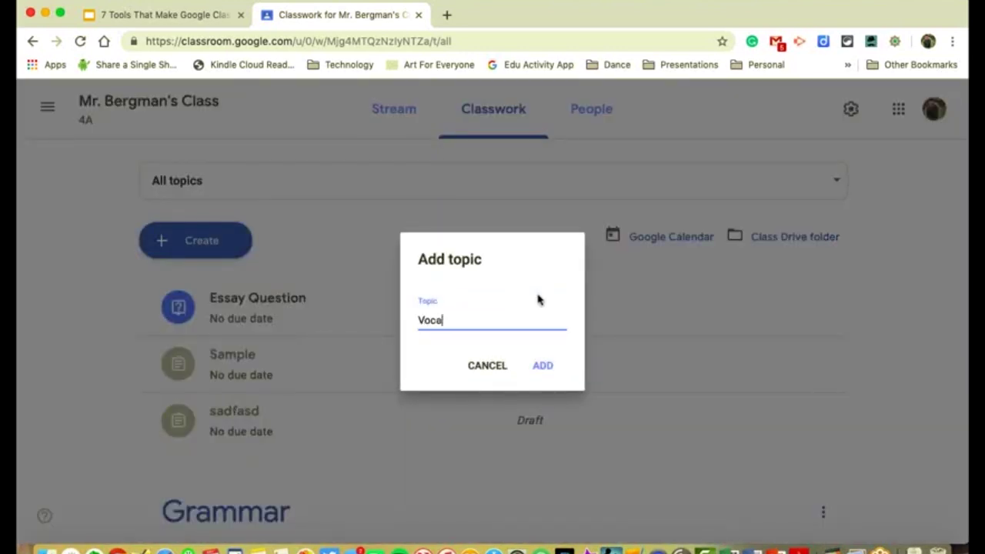
{"action": "type", "text": "bulary"}
{"action": "left_click", "coordinate": [543, 366]}
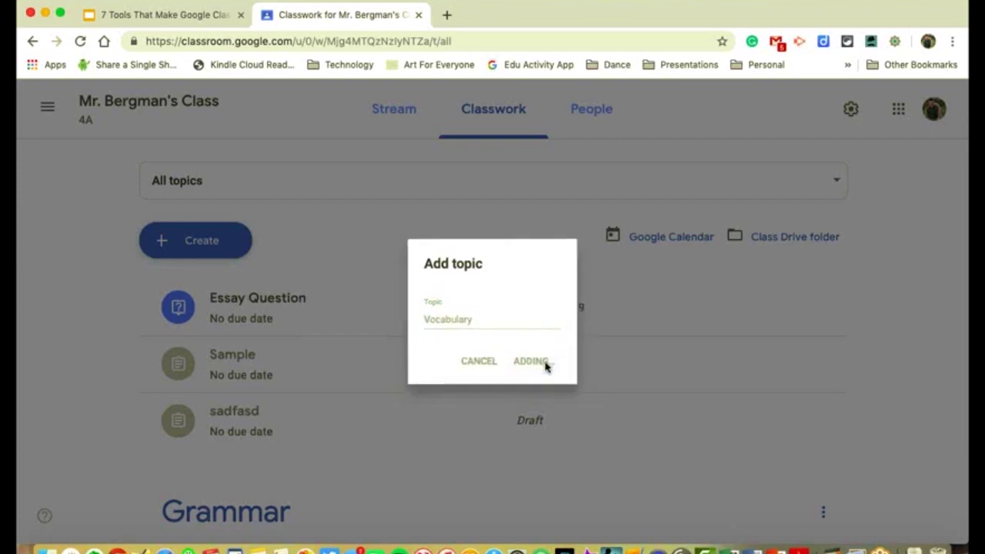
Move the Vocabulary topic up the classwork list so that it sits directly above Grammar.
{"action": "scroll", "coordinate": [546, 367], "scroll_direction": "down", "scroll_amount": 10}
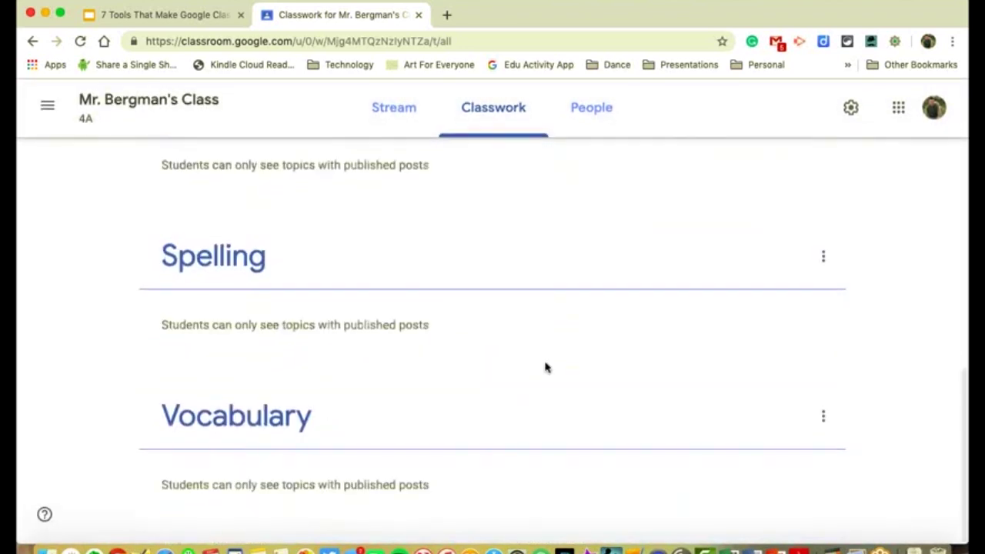
{"action": "left_click_drag", "start_coordinate": [620, 375], "coordinate": [518, 206]}
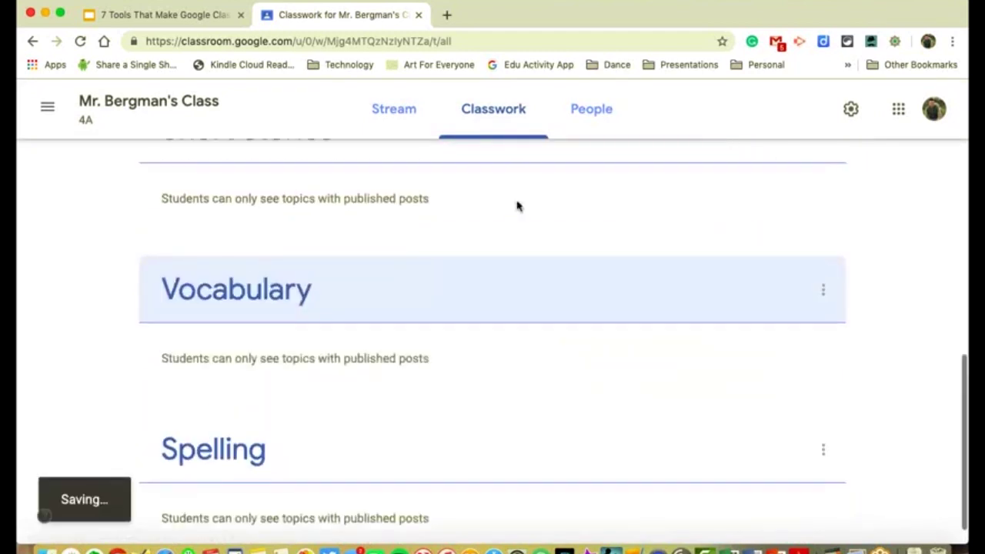
{"action": "scroll", "coordinate": [500, 308], "scroll_direction": "up", "scroll_amount": 5}
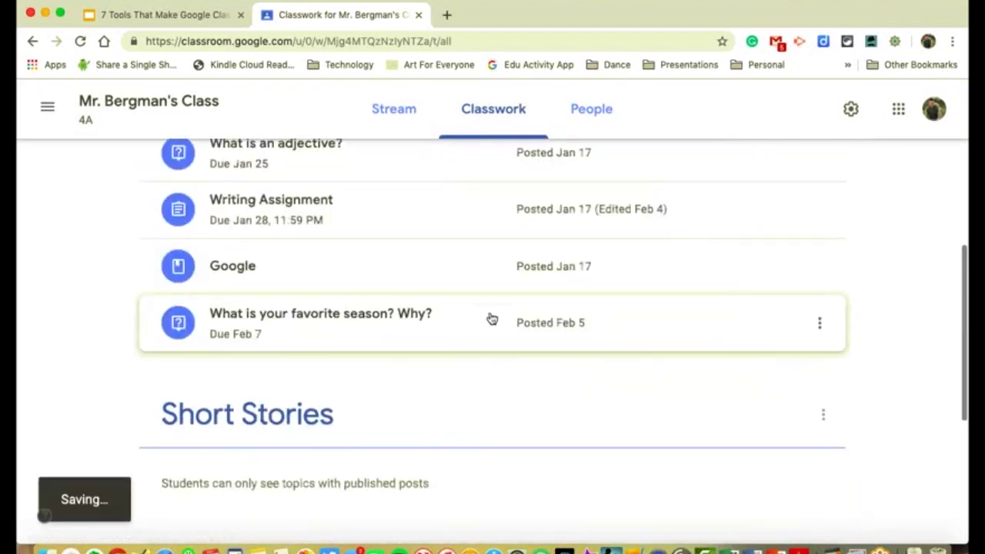
{"action": "scroll", "coordinate": [492, 319], "scroll_direction": "up", "scroll_amount": 6}
{"action": "left_click_drag", "start_coordinate": [402, 387], "coordinate": [438, 352]}
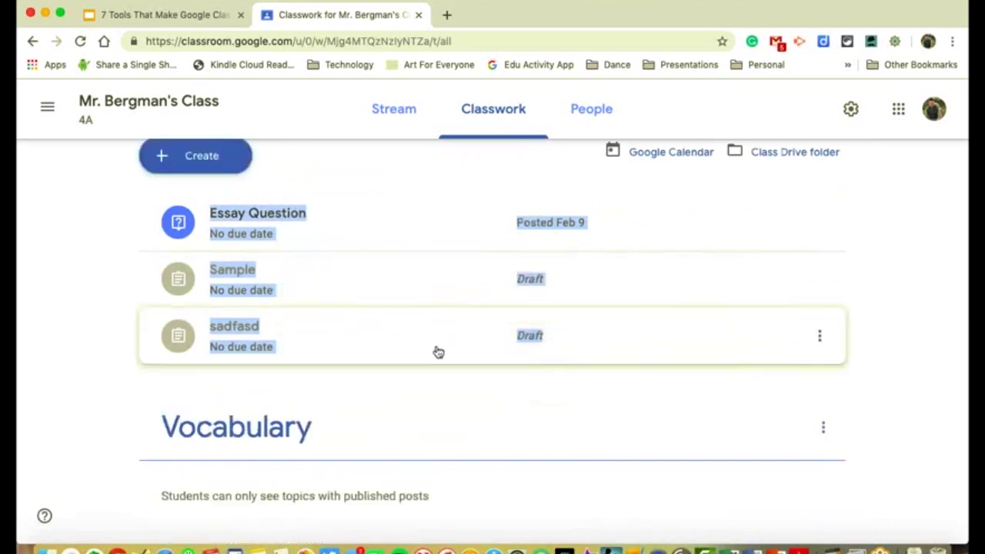
{"action": "scroll", "coordinate": [439, 352], "scroll_direction": "up", "scroll_amount": 3}
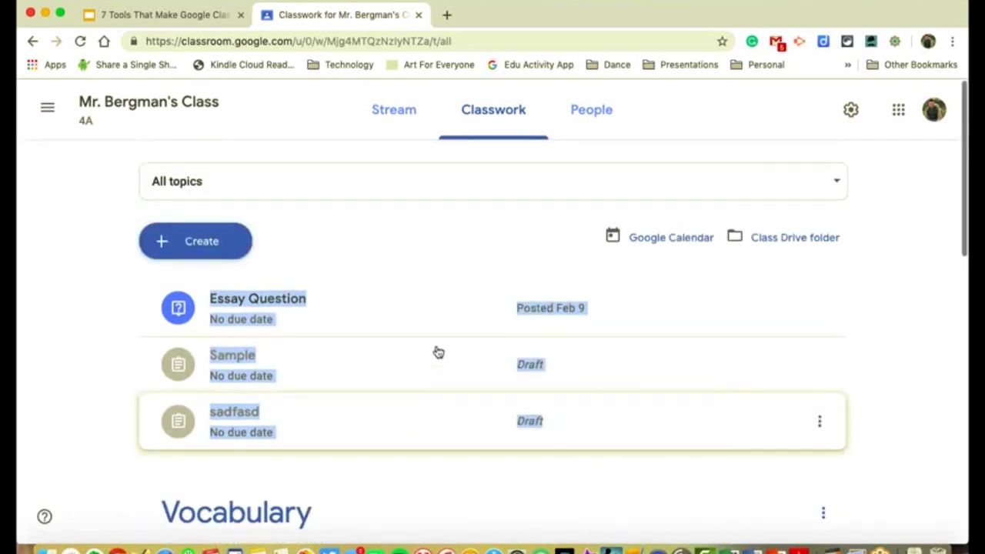
{"action": "scroll", "coordinate": [438, 351], "scroll_direction": "down", "scroll_amount": 4}
{"action": "scroll", "coordinate": [424, 352], "scroll_direction": "up", "scroll_amount": 1}
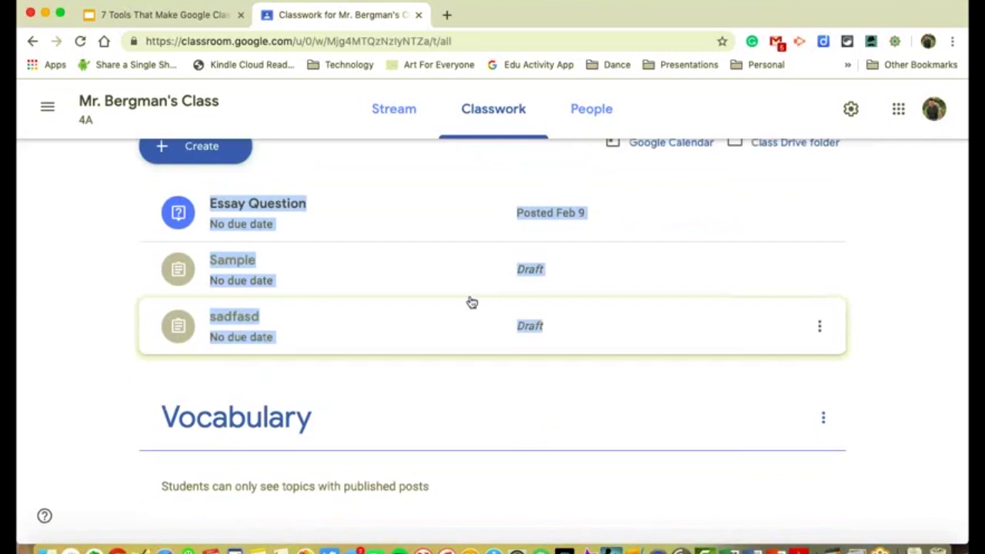
Start a new classwork question and enter Sample as its question text.
{"action": "left_click", "coordinate": [220, 154]}
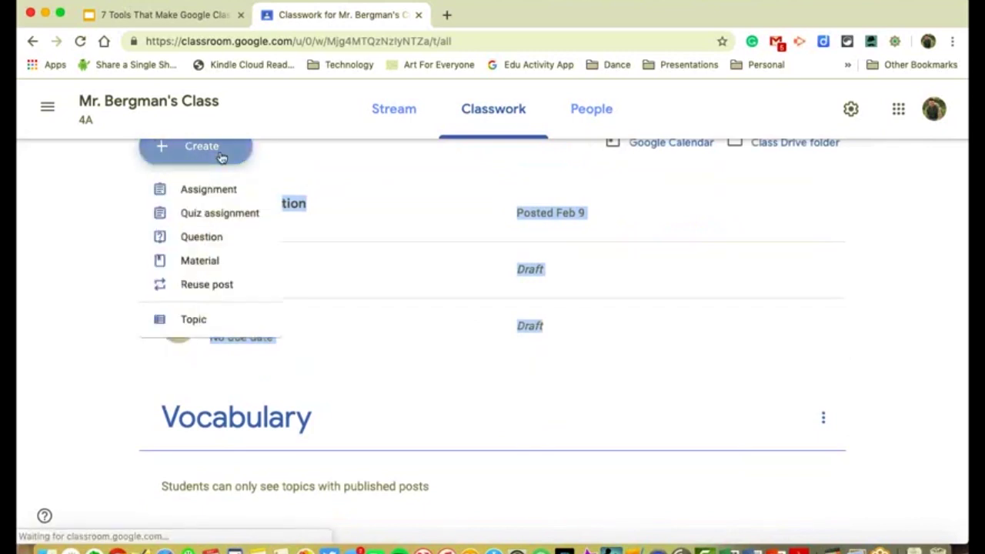
{"action": "left_click", "coordinate": [221, 244]}
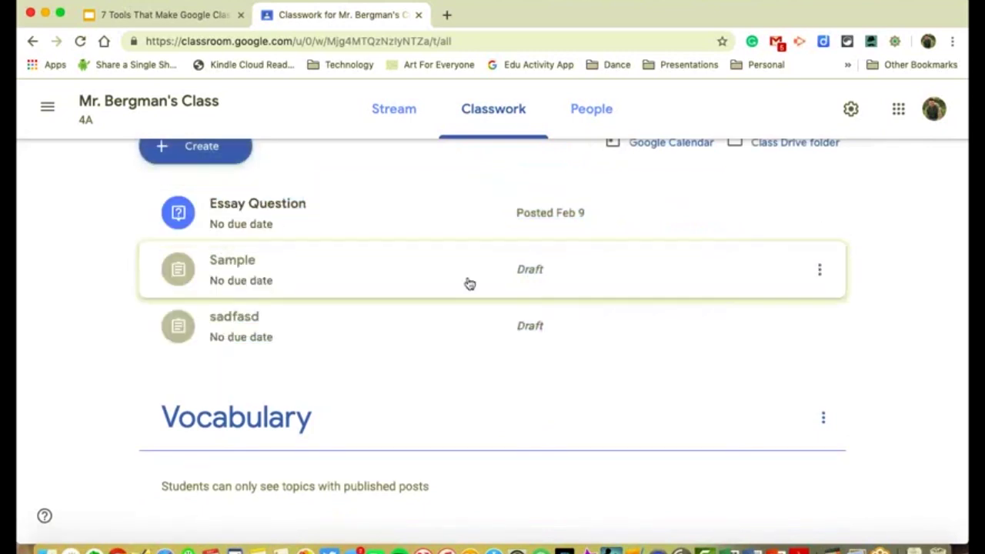
{"action": "scroll", "coordinate": [468, 284], "scroll_direction": "up", "scroll_amount": 3}
{"action": "left_click", "coordinate": [202, 227]}
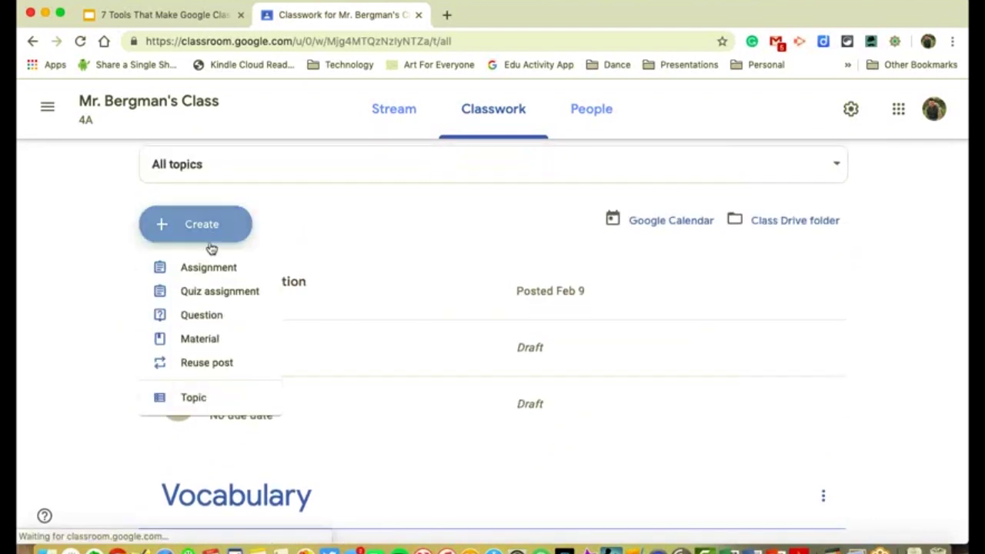
{"action": "left_click", "coordinate": [205, 316]}
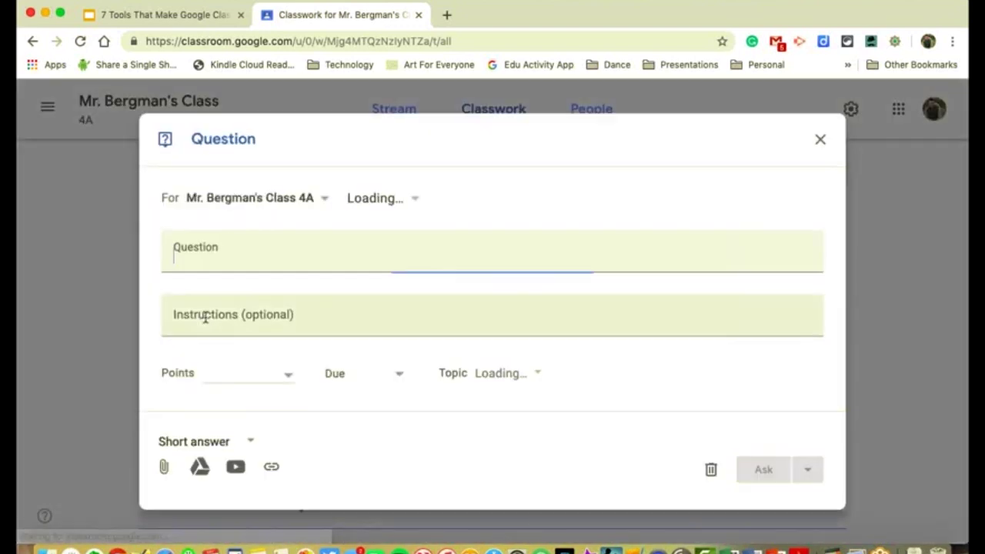
{"action": "type", "text": "Sample"}
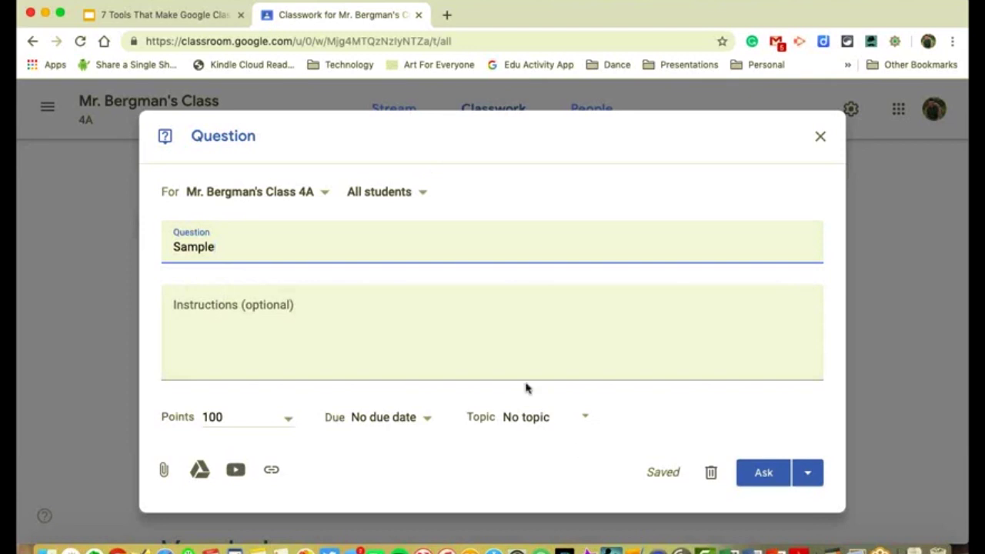
Assign the Sample question to the Vocabulary topic and post it to the class.
{"action": "left_click", "coordinate": [585, 419]}
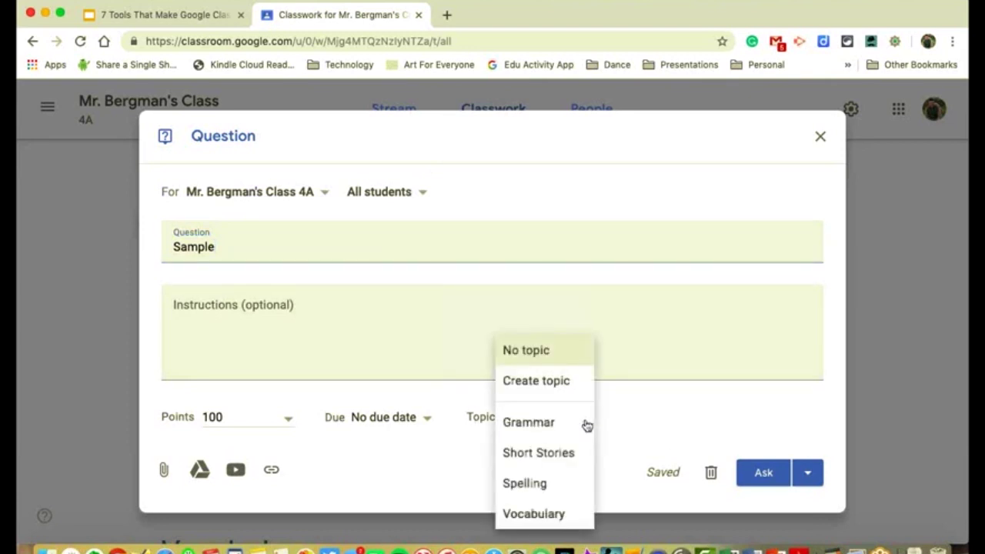
{"action": "left_click", "coordinate": [560, 516]}
{"action": "left_click", "coordinate": [763, 485]}
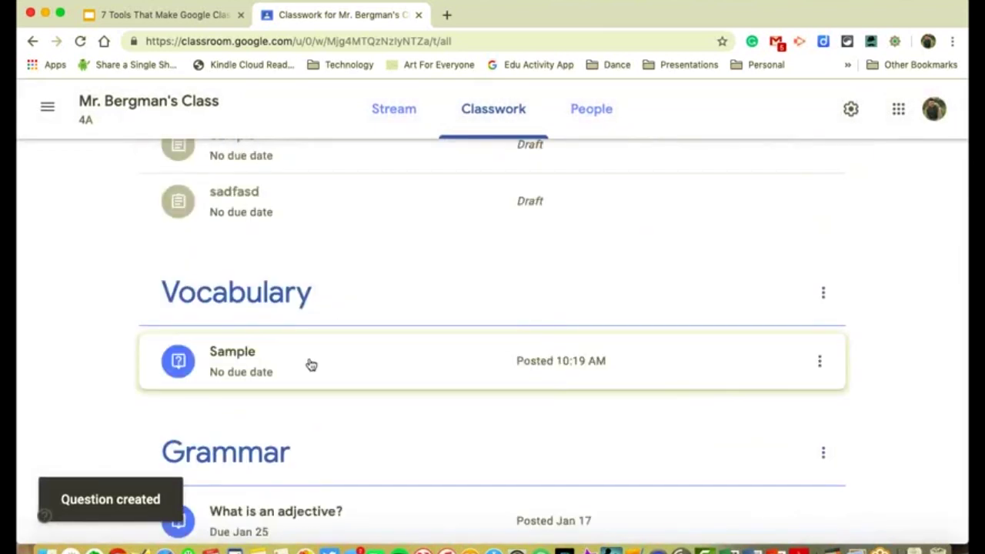
Go to the class Stream and check which posts are listed there.
{"action": "scroll", "coordinate": [311, 363], "scroll_direction": "up", "scroll_amount": 4}
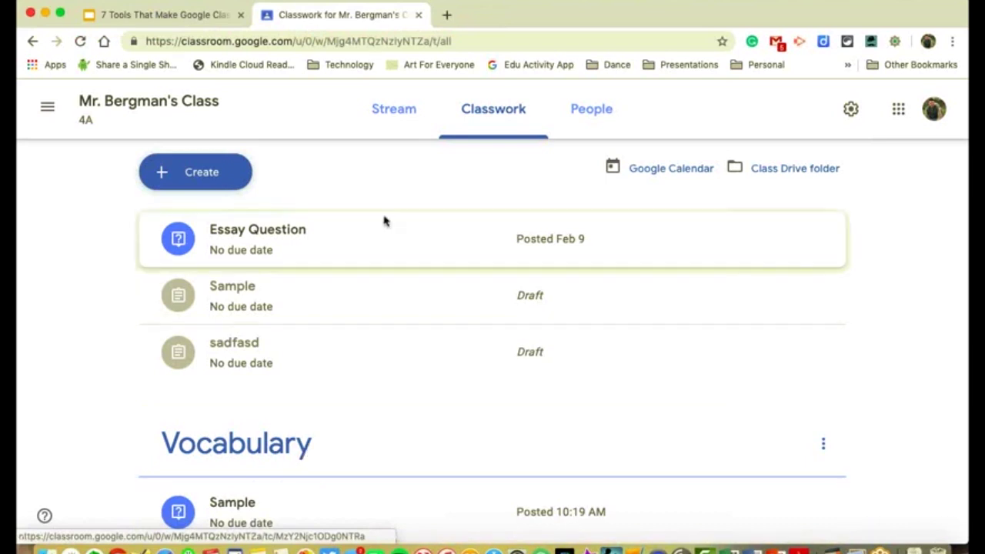
{"action": "scroll", "coordinate": [394, 162], "scroll_direction": "down", "scroll_amount": 1}
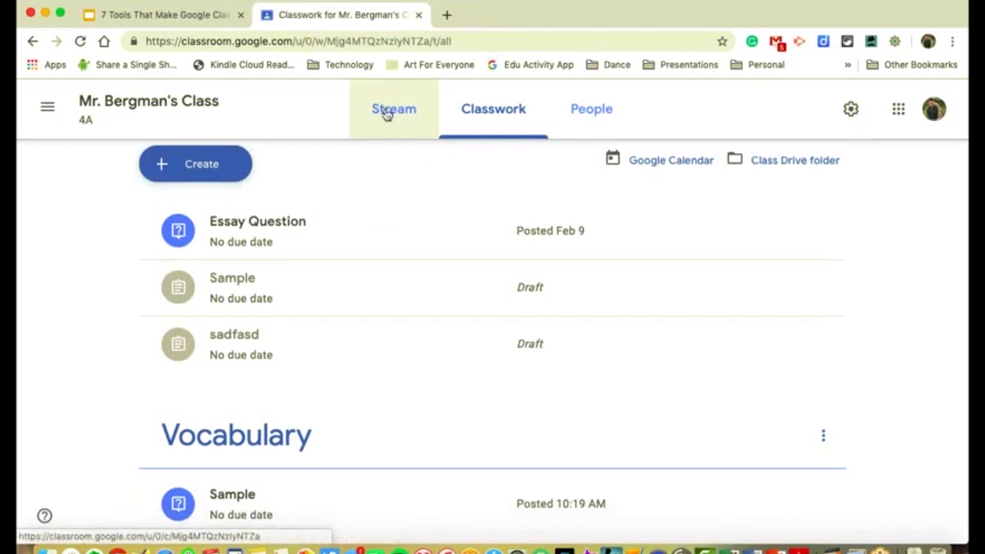
{"action": "left_click", "coordinate": [387, 110]}
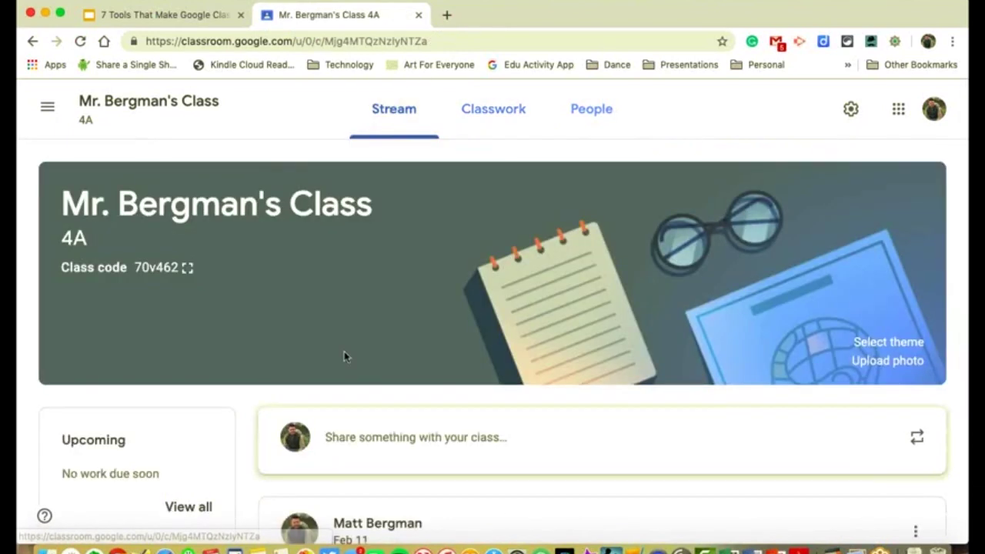
{"action": "scroll", "coordinate": [345, 355], "scroll_direction": "down", "scroll_amount": 3}
{"action": "scroll", "coordinate": [344, 356], "scroll_direction": "down", "scroll_amount": 4}
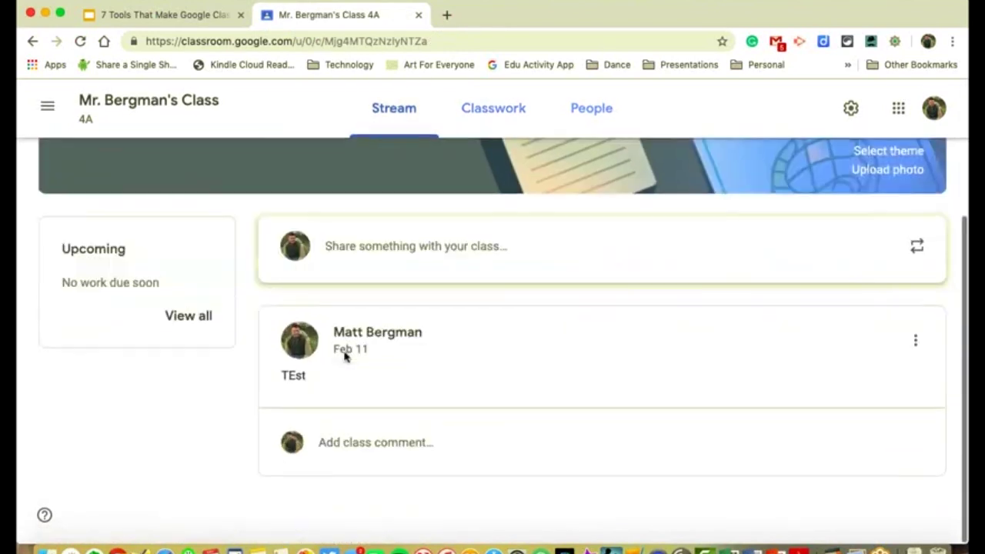
{"action": "scroll", "coordinate": [353, 354], "scroll_direction": "up", "scroll_amount": 1}
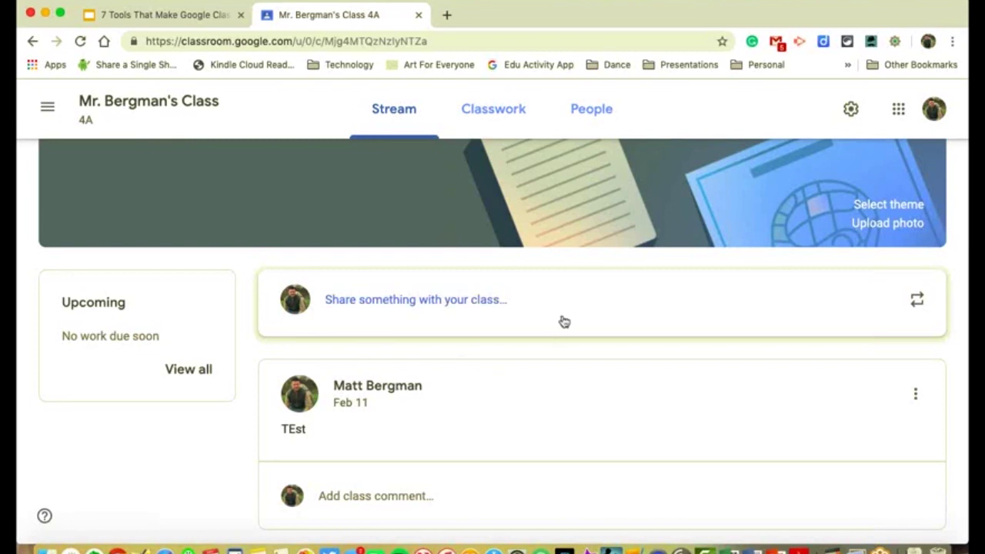
Review the notification options for classwork on the stream in the class settings, and close the settings.
{"action": "left_click", "coordinate": [850, 110]}
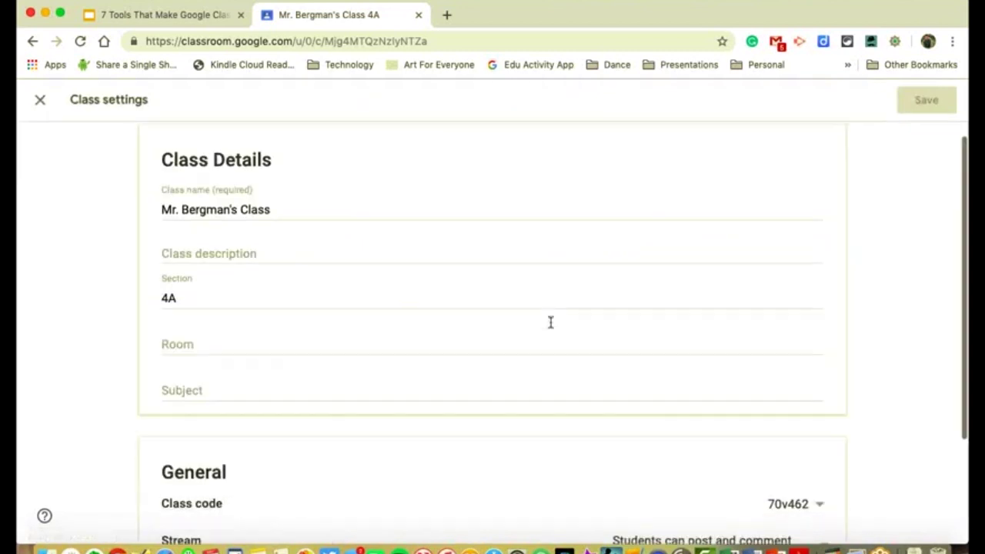
{"action": "scroll", "coordinate": [550, 322], "scroll_direction": "down", "scroll_amount": 4}
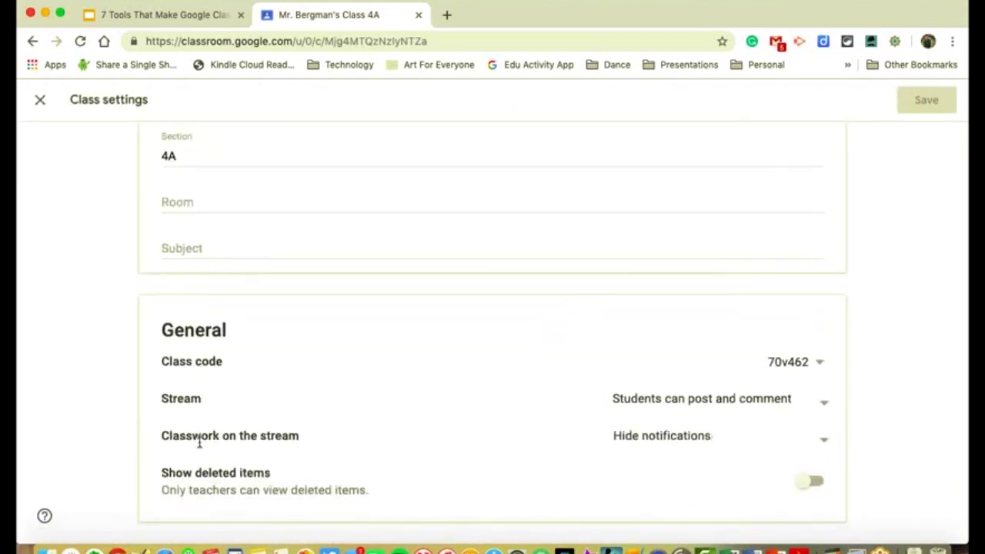
{"action": "left_click", "coordinate": [675, 445]}
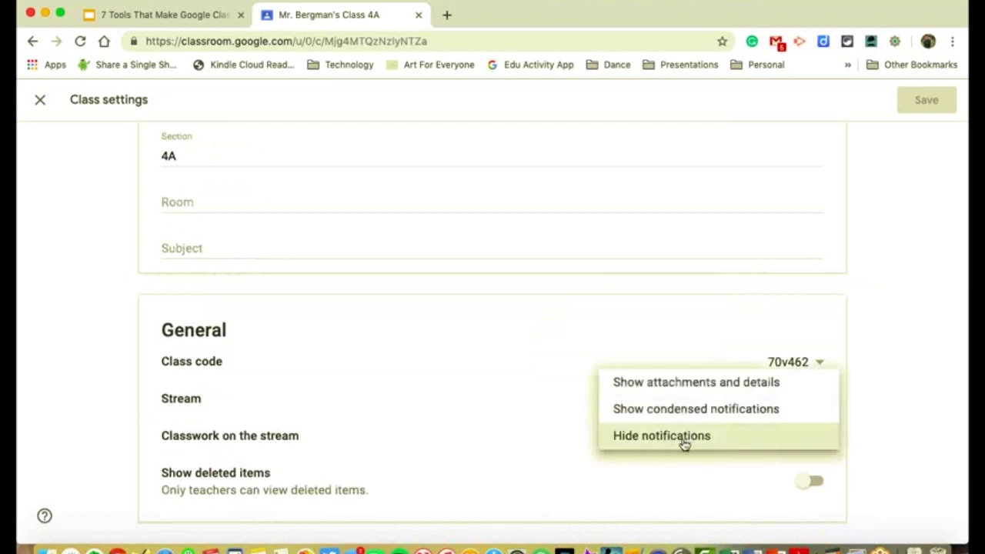
{"action": "left_click", "coordinate": [43, 100]}
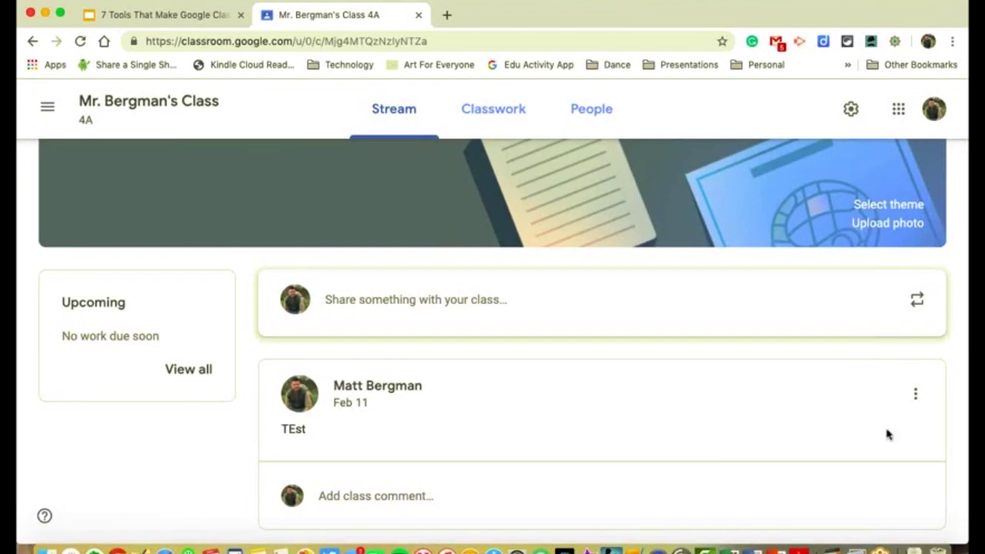
Delete the TEst announcement from the class stream.
{"action": "left_click", "coordinate": [915, 394]}
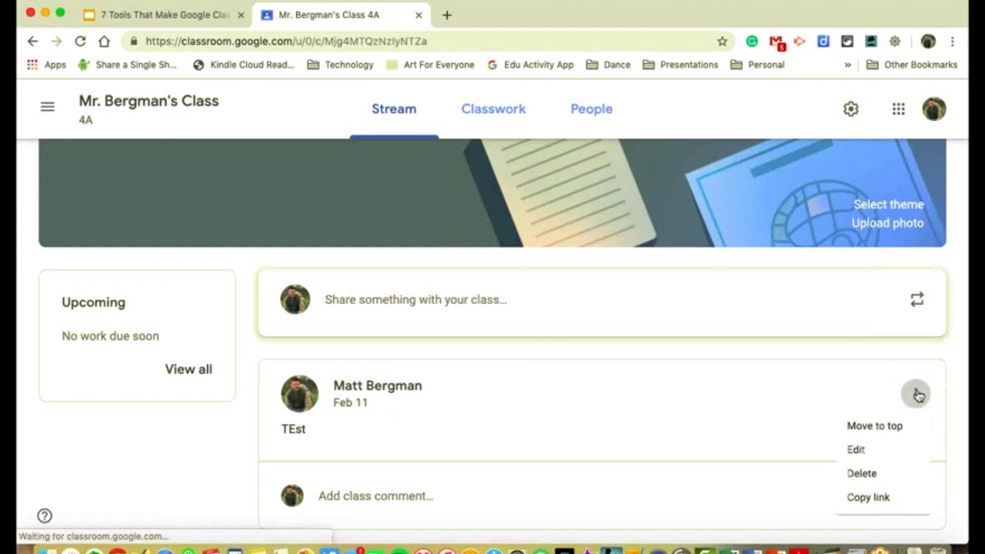
{"action": "left_click", "coordinate": [868, 474]}
{"action": "left_click", "coordinate": [551, 355]}
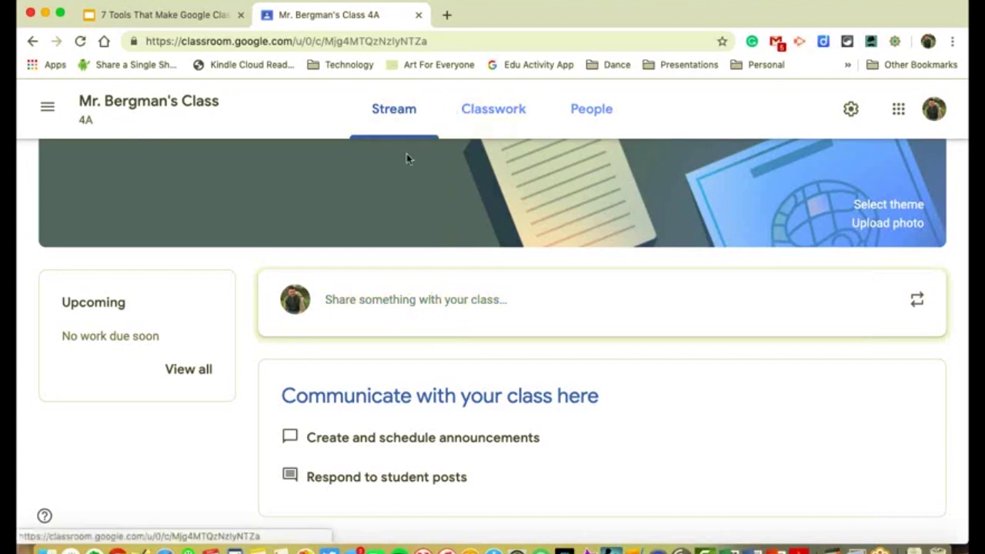
Start a new stream announcement for all students with the heading Saturday 5/11 followed by a blank line.
{"action": "left_click", "coordinate": [431, 292]}
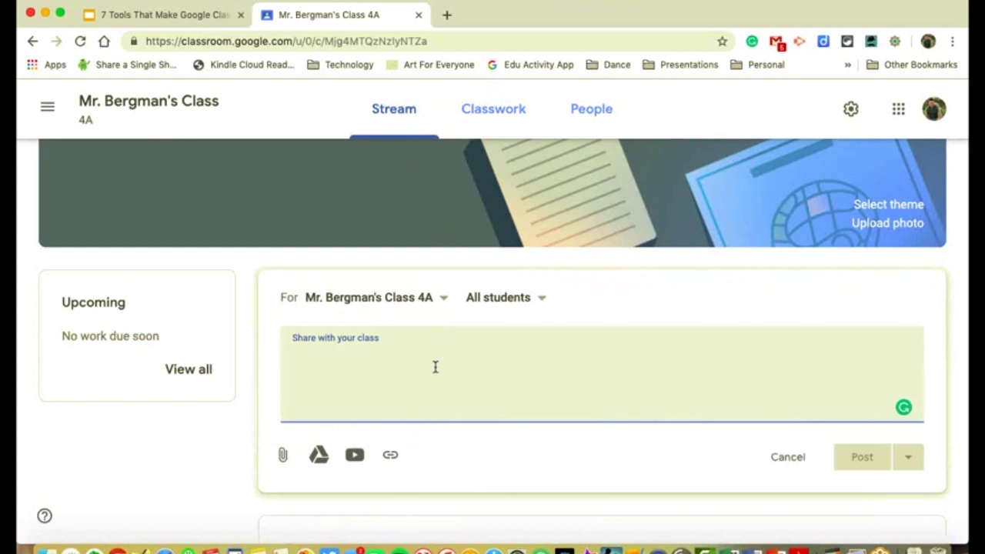
{"action": "type", "text": "Saturday"}
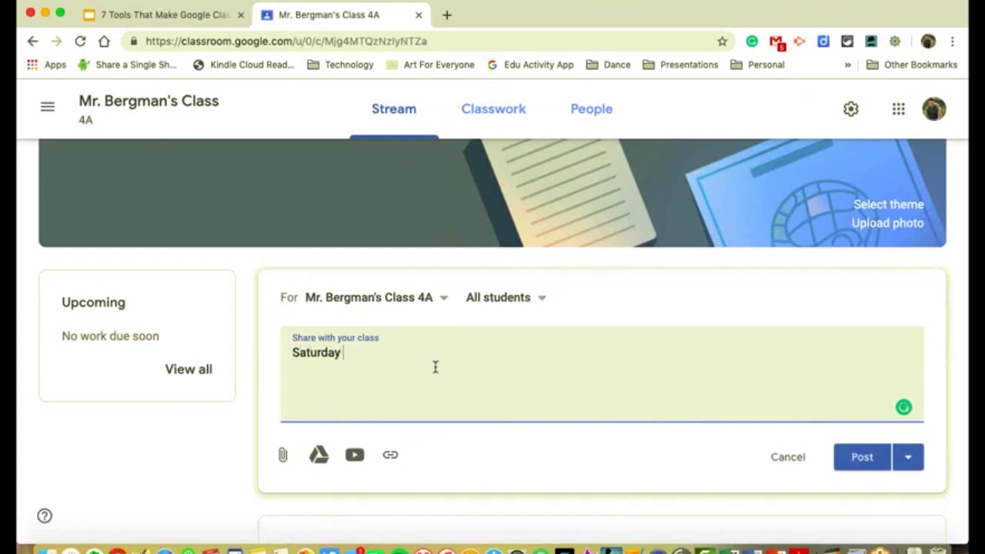
{"action": "type", "text": " 5/11"}
{"action": "key", "text": "Return"}
{"action": "key", "text": "Return"}
Add the line "Group 1 - Quizziz" to the announcement and begin a "Group 2 -" line below it.
{"action": "type", "text": "1"}
{"action": "key", "text": "BackSpace"}
{"action": "type", "text": "Group 1 - "}
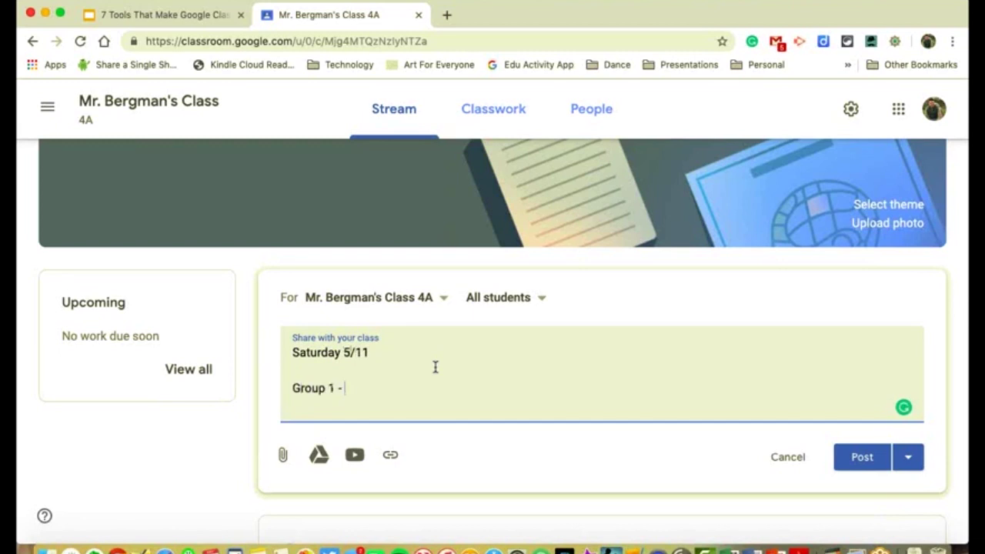
{"action": "type", "text": "Quizziz"}
{"action": "key", "text": "Return"}
{"action": "type", "text": "G"}
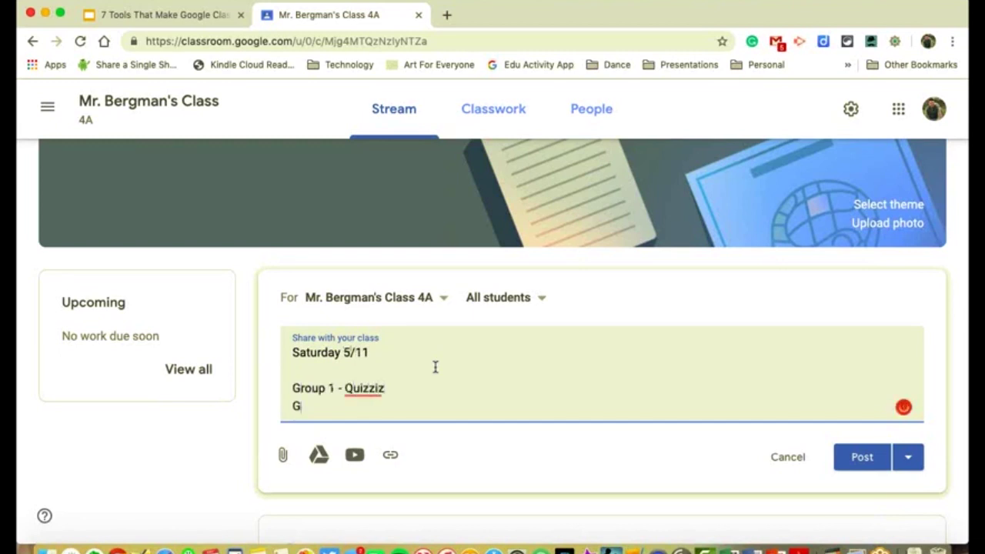
{"action": "type", "text": "roup 2 -"}
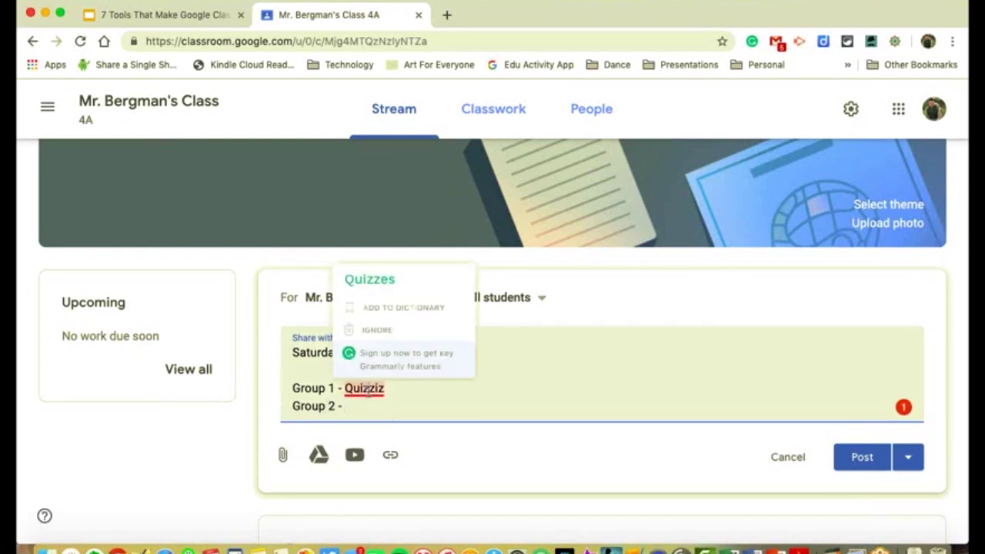
Correct the spelling of the Group 1 activity to Quizizz.
{"action": "left_click", "coordinate": [394, 388]}
{"action": "key", "text": "BackSpace"}
{"action": "key", "text": "BackSpace"}
{"action": "key", "text": "BackSpace"}
{"action": "type", "text": "izz"}
Complete the Group 2 line with Direct Instruction, and switch to the 7 Tools That Make Google Classroom Even Better presentation in Google Slides.
{"action": "left_click", "coordinate": [376, 406]}
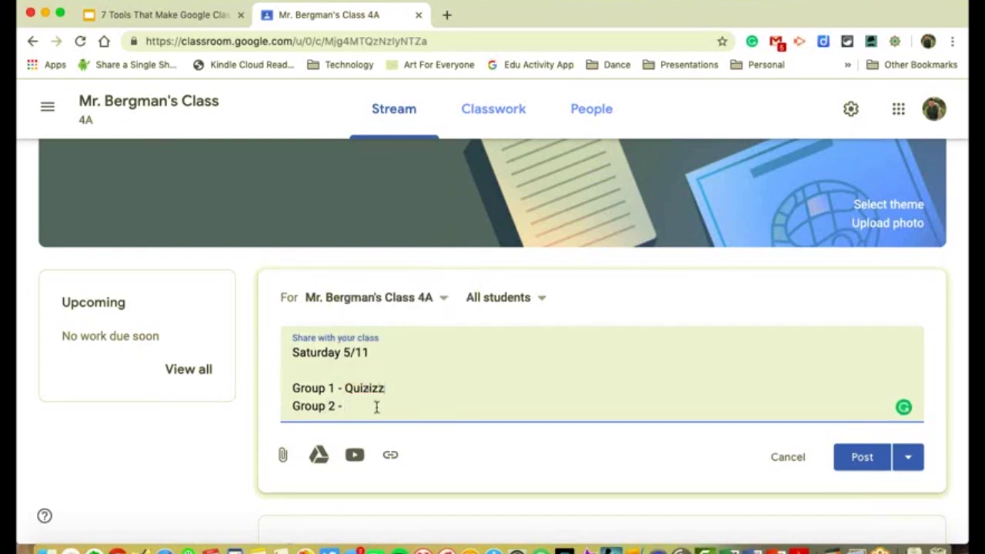
{"action": "type", "text": "Direct Instruction"}
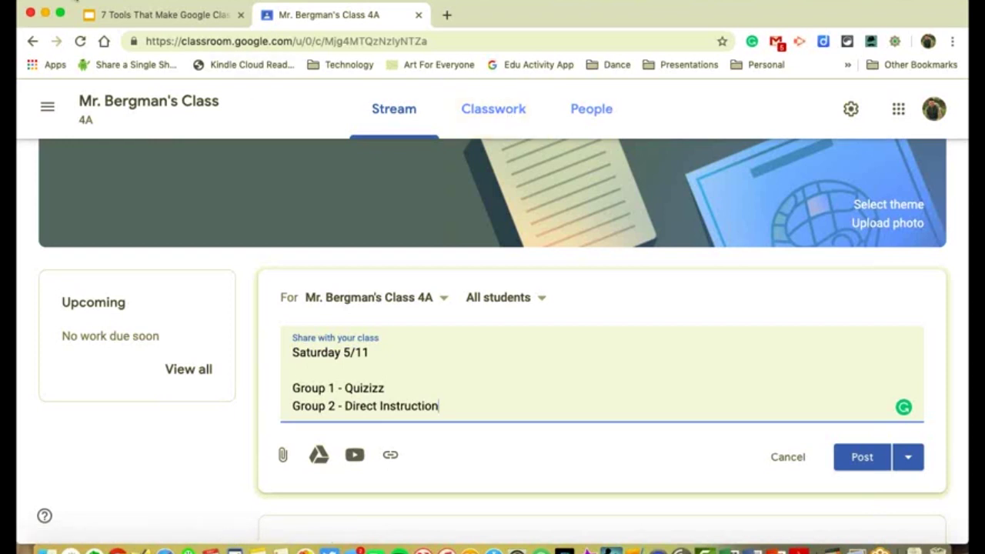
{"action": "left_click", "coordinate": [123, 17]}
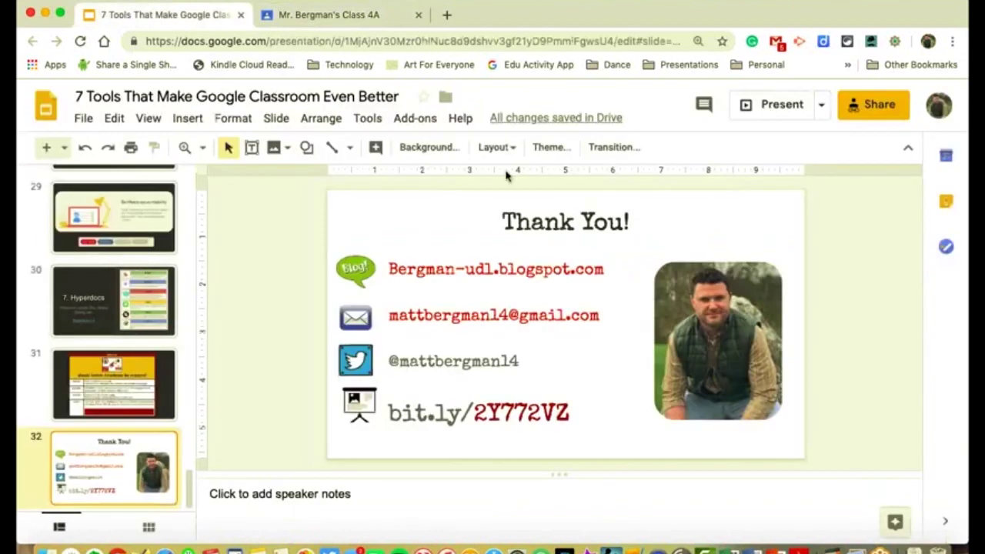